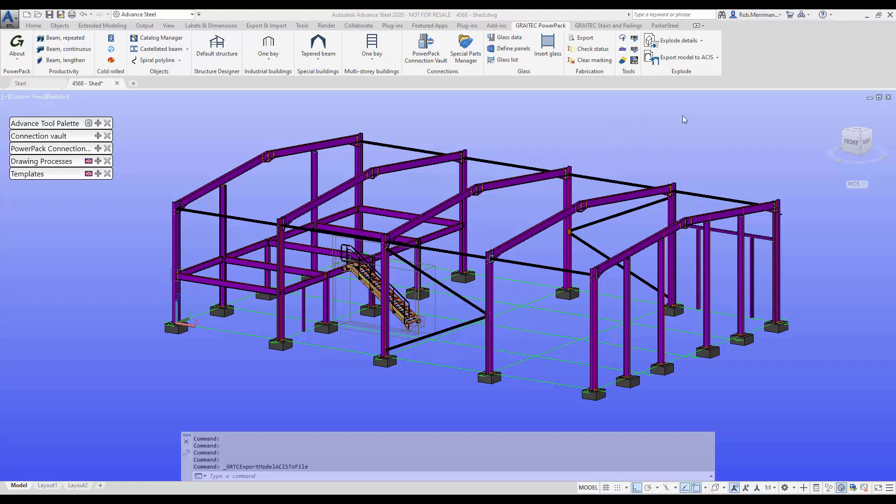
Export the whole shed model to STEP as 'STEP_4568 - Shed' in the NC Files folder.
{"action": "left_click", "coordinate": [716, 57]}
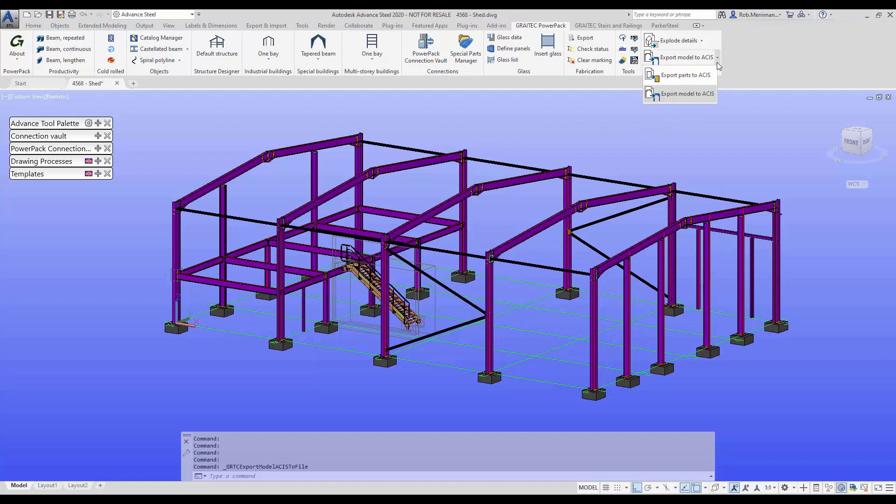
{"action": "left_click", "coordinate": [676, 96]}
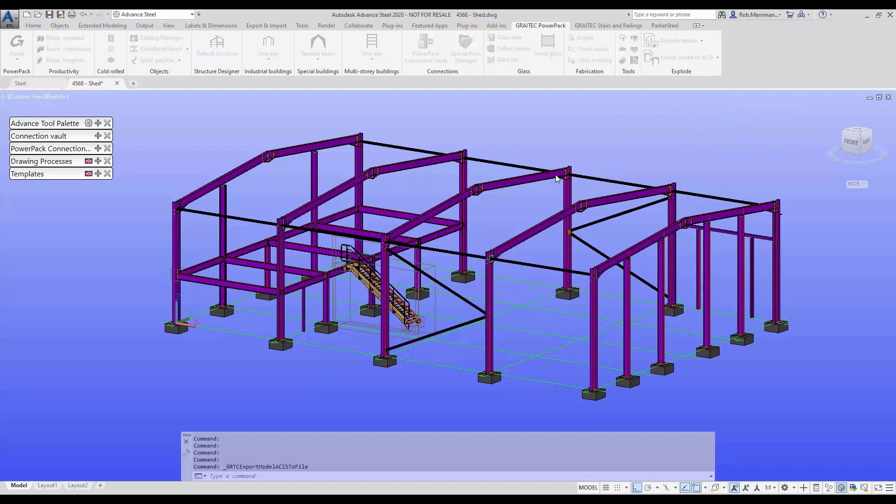
{"action": "left_click", "coordinate": [404, 167]}
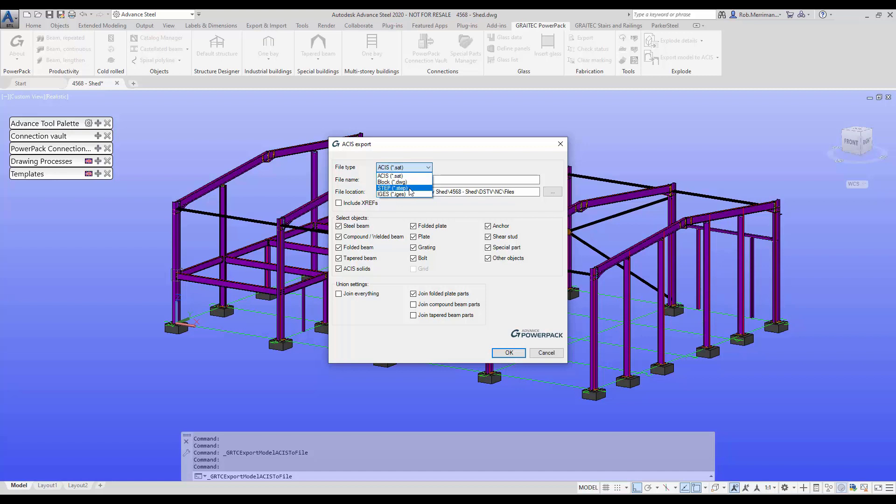
{"action": "left_click", "coordinate": [410, 188]}
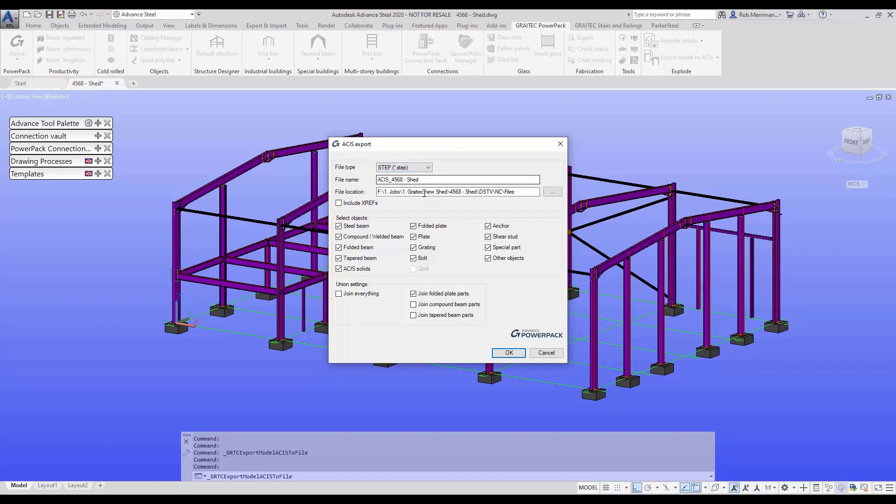
{"action": "left_click", "coordinate": [389, 180]}
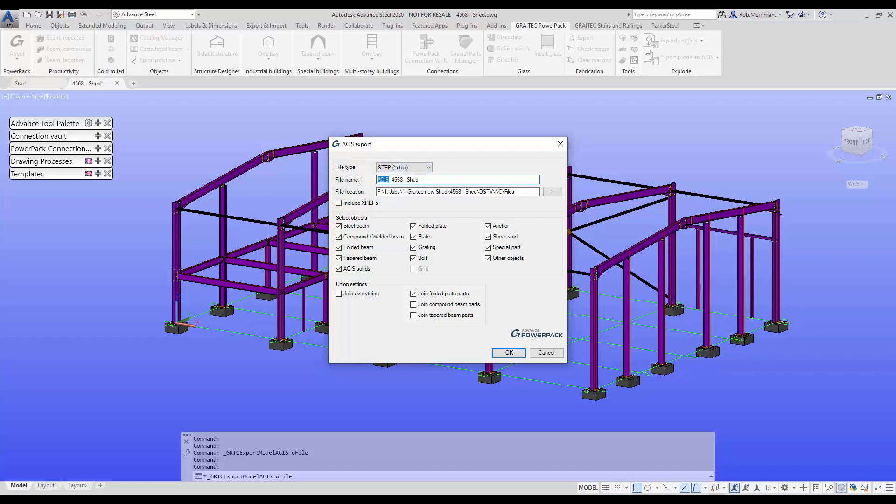
{"action": "type", "text": "STEP"}
{"action": "left_click", "coordinate": [507, 353]}
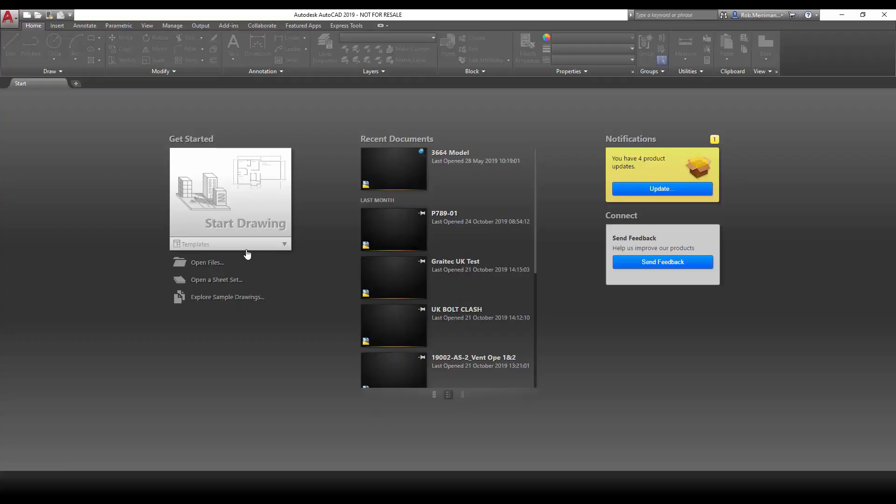
Start a new No Template - Metric drawing and begin an Other Formats import.
{"action": "left_click", "coordinate": [233, 245]}
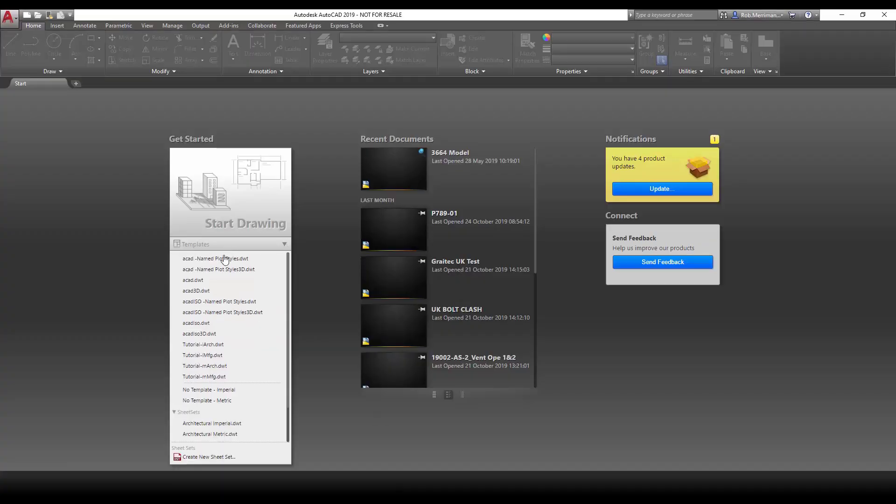
{"action": "left_click", "coordinate": [216, 401]}
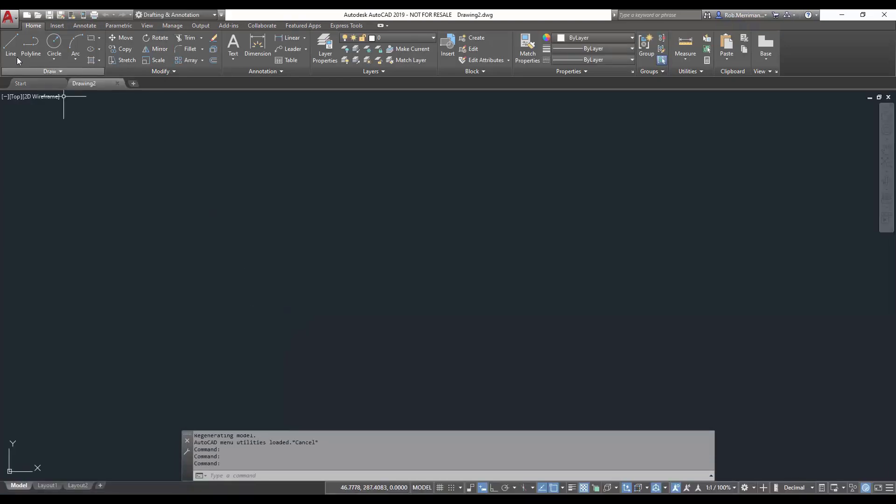
{"action": "left_click", "coordinate": [8, 17]}
{"action": "mouse_move", "coordinate": [25, 158]}
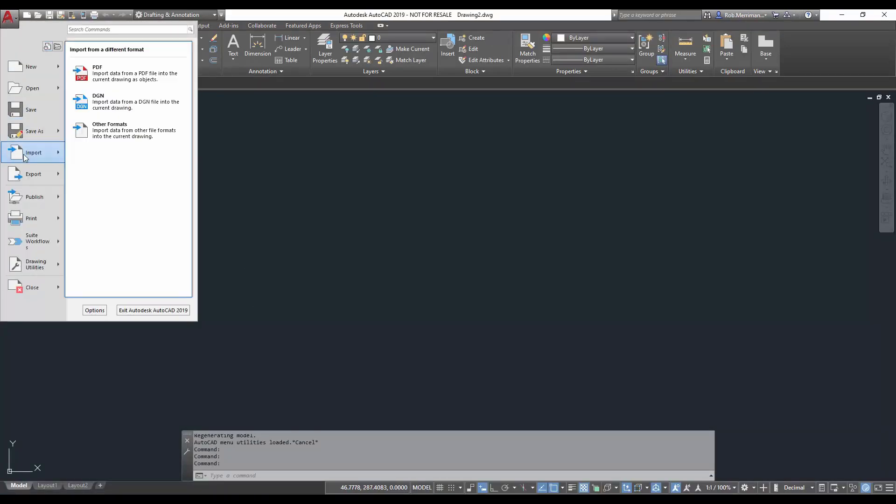
{"action": "left_click", "coordinate": [106, 136]}
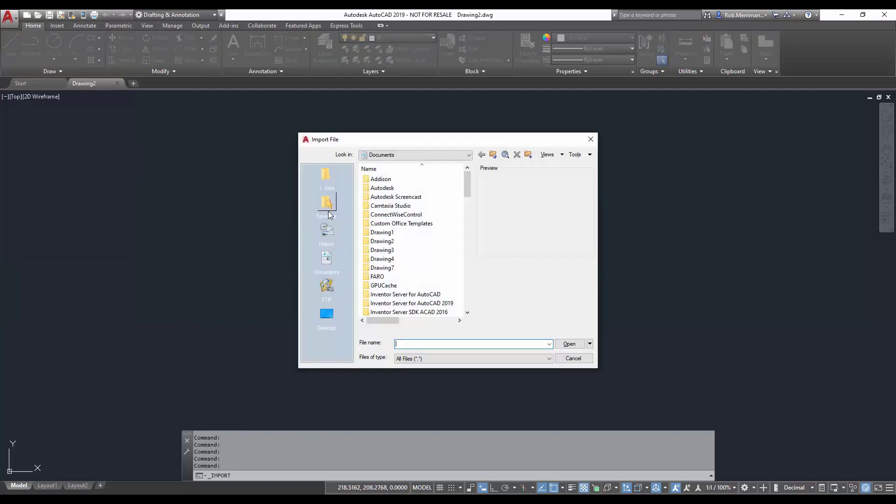
Import STEP_4568 - Shed.step from Jobs > Graitec new Shed > 4568 - Shed > DSTV > NC > Files.
{"action": "left_click", "coordinate": [332, 178]}
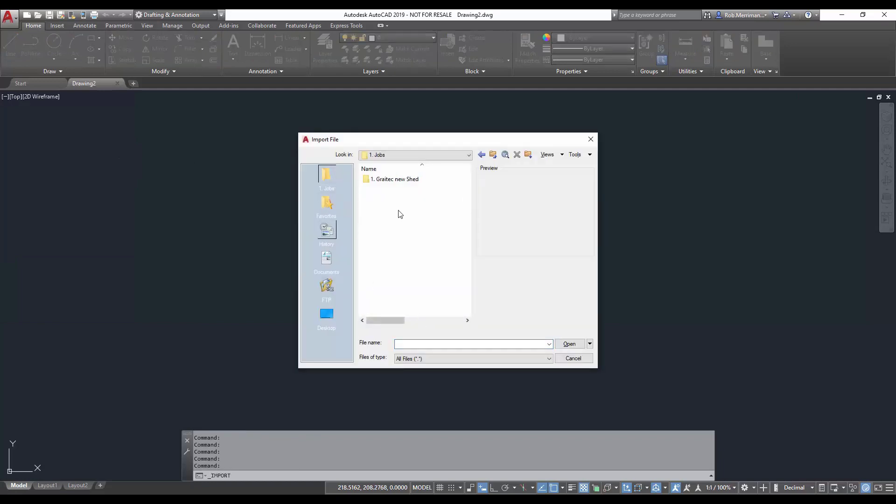
{"action": "double_click", "coordinate": [397, 180]}
{"action": "double_click", "coordinate": [395, 180]}
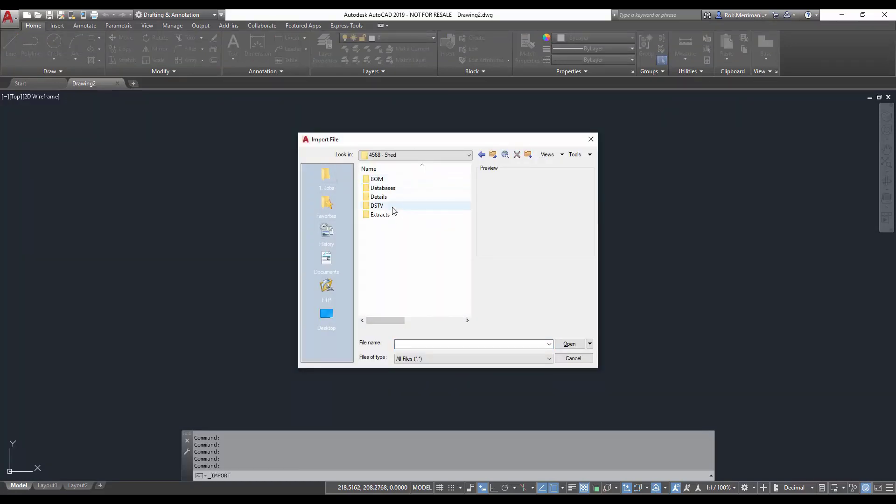
{"action": "double_click", "coordinate": [391, 205]}
{"action": "double_click", "coordinate": [391, 181]}
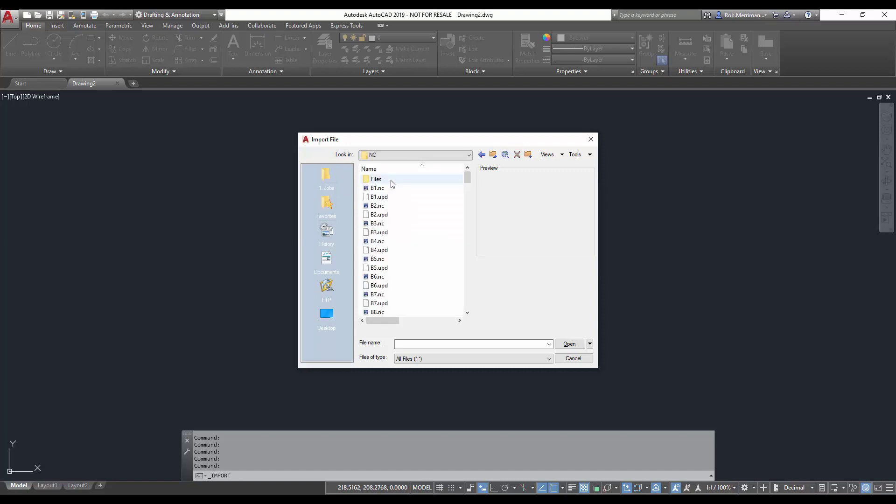
{"action": "double_click", "coordinate": [392, 181]}
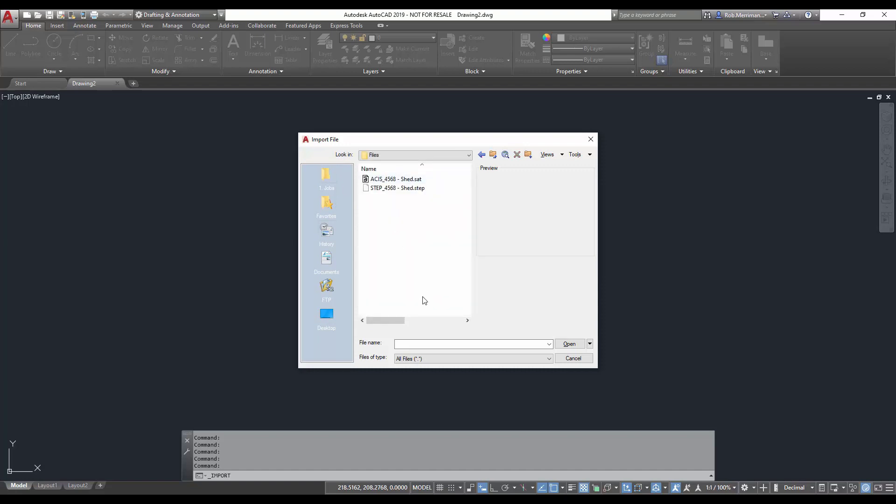
{"action": "double_click", "coordinate": [390, 188]}
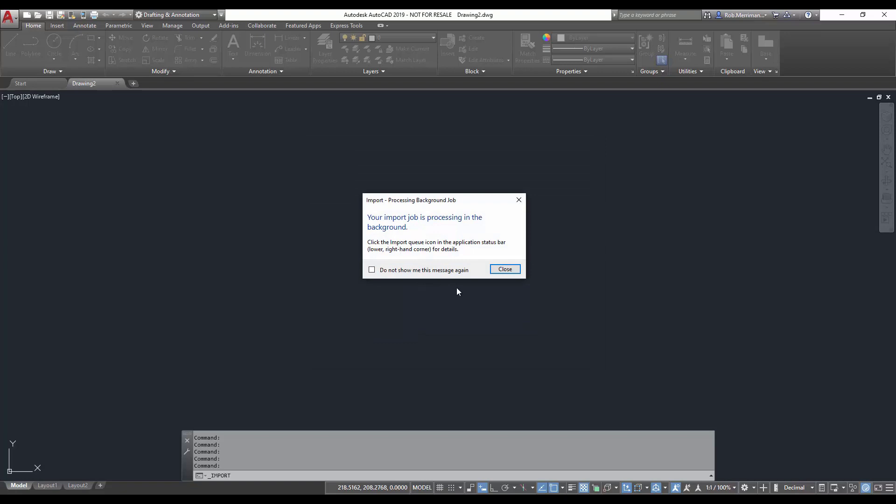
Dismiss the import notice and show the shed frame in SW Isometric view with Realistic shading.
{"action": "left_click", "coordinate": [505, 270]}
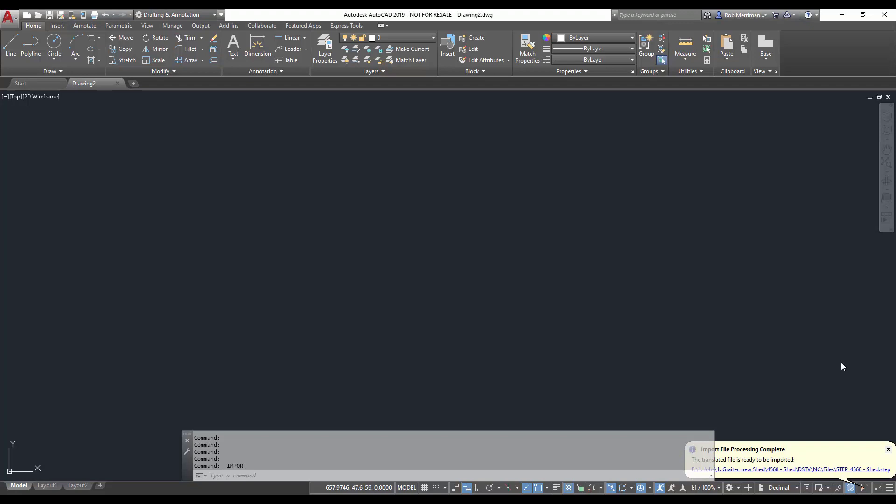
{"action": "left_click", "coordinate": [15, 97]}
{"action": "left_click", "coordinate": [28, 187]}
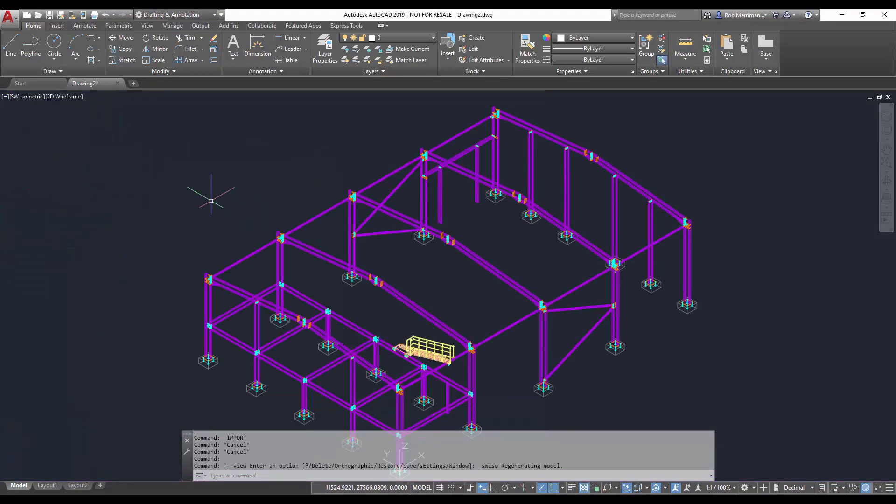
{"action": "left_click", "coordinate": [67, 97]}
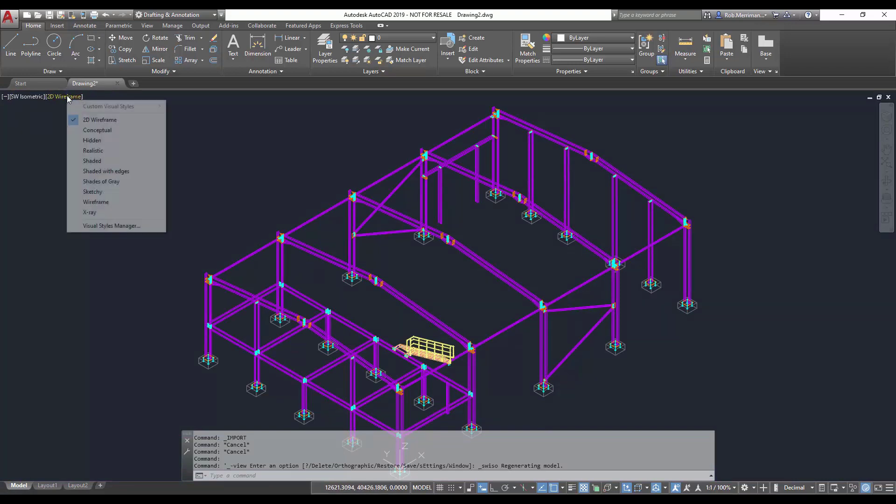
{"action": "left_click", "coordinate": [93, 150]}
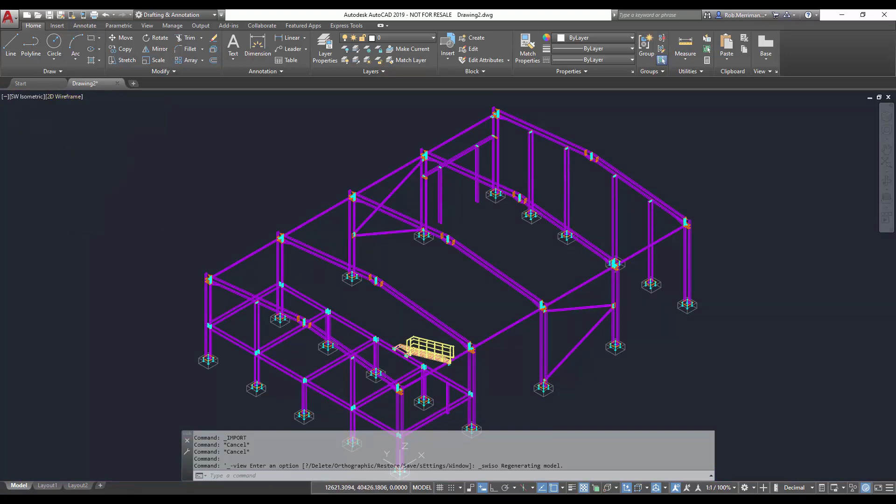
Orbit and zoom around the frame, picking a roof beam to inspect before clearing the selection.
{"action": "middle_click_drag", "start_coordinate": [518, 262], "coordinate": [406, 224], "text": "shift"}
{"action": "scroll", "coordinate": [466, 214], "scroll_direction": "up", "scroll_amount": 6}
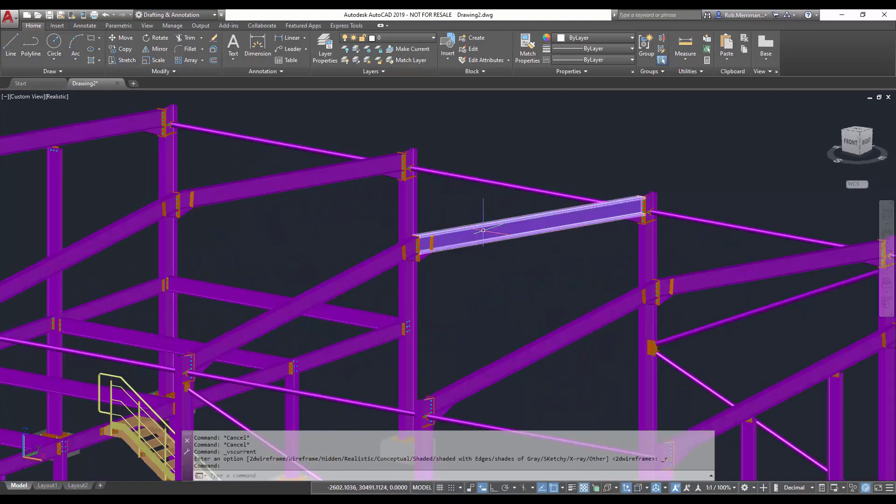
{"action": "left_click", "coordinate": [483, 230]}
{"action": "scroll", "coordinate": [462, 173], "scroll_direction": "down", "scroll_amount": 6}
{"action": "key", "text": "Escape"}
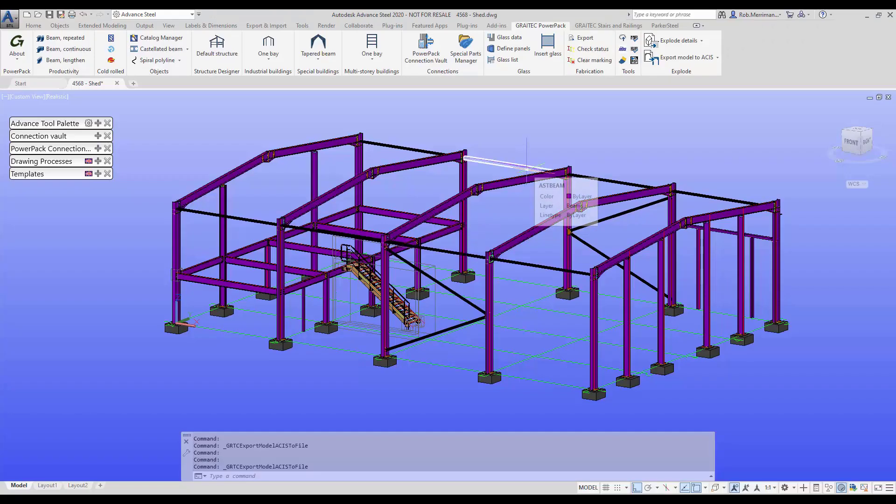
Select a roof beam, a column and a second beam in the shed model.
{"action": "left_click", "coordinate": [409, 161]}
{"action": "left_click", "coordinate": [463, 182]}
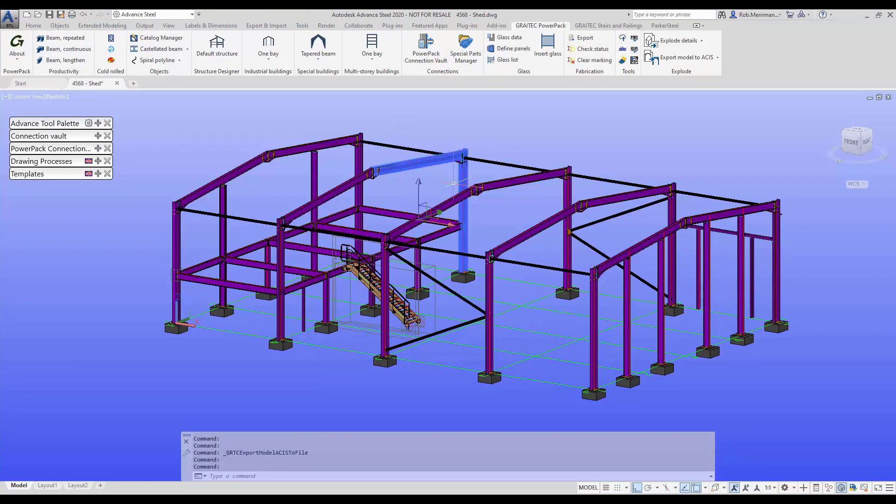
{"action": "left_click", "coordinate": [420, 220]}
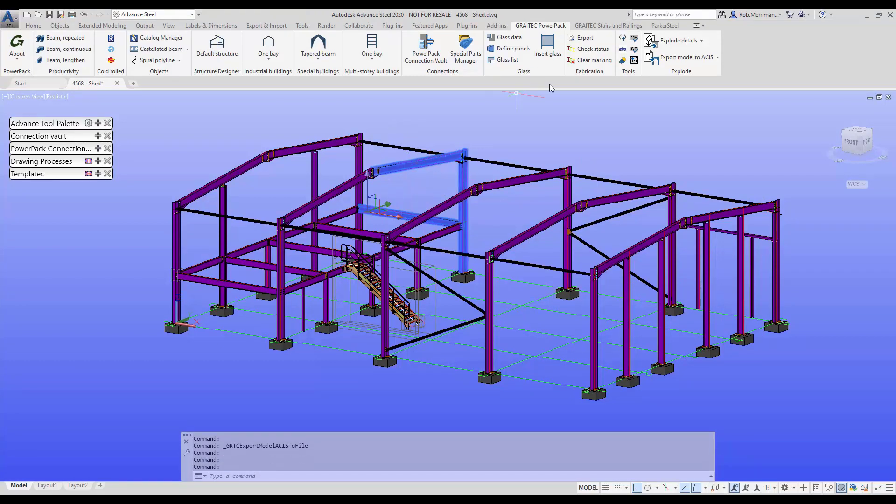
Export the selected members as IGES part files moved to WCS, then start a No Template - Metric drawing.
{"action": "left_click", "coordinate": [718, 58]}
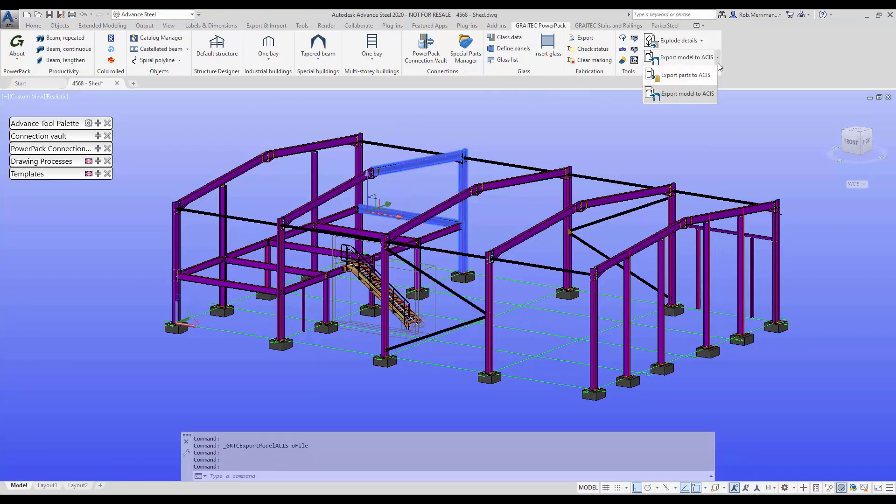
{"action": "left_click", "coordinate": [704, 84]}
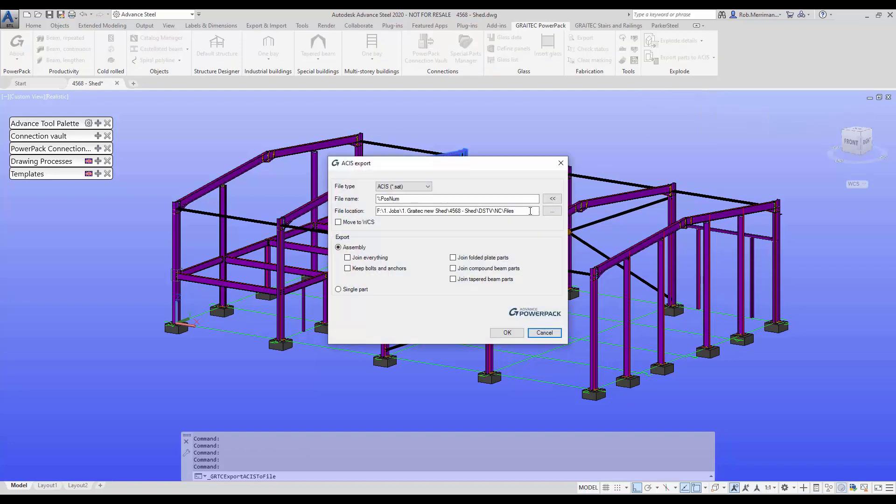
{"action": "left_click", "coordinate": [403, 187]}
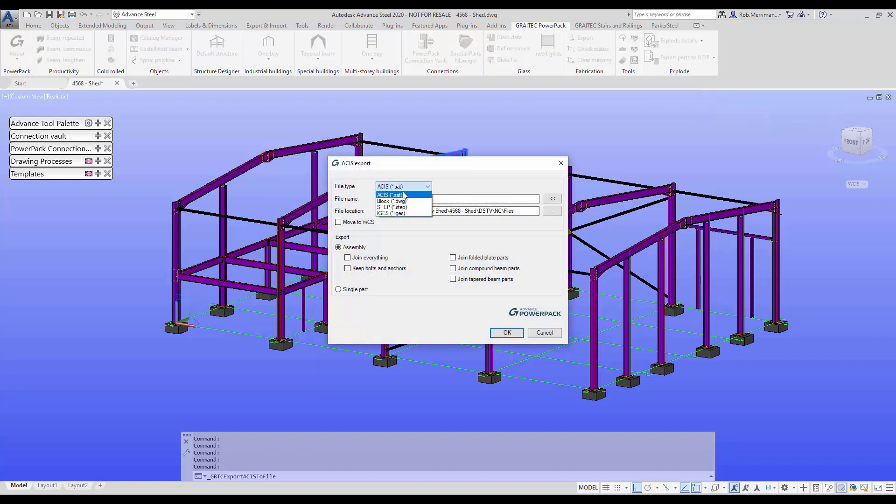
{"action": "left_click", "coordinate": [387, 214]}
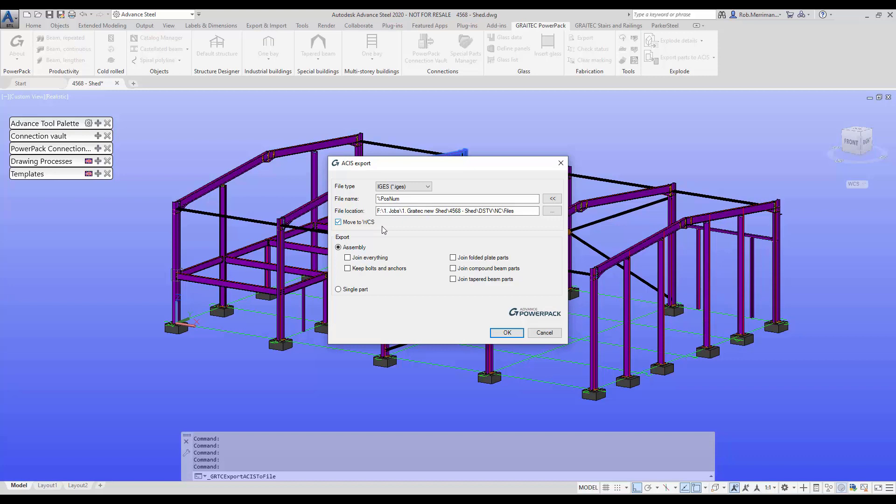
{"action": "left_click", "coordinate": [508, 332]}
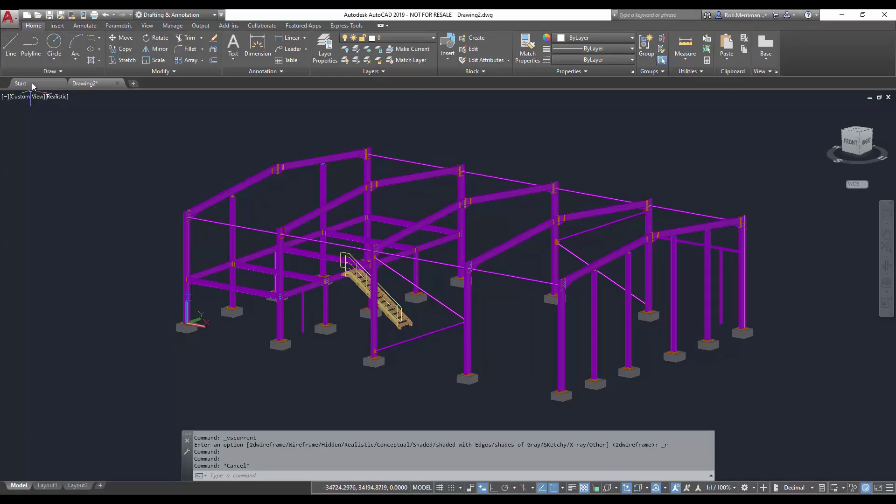
{"action": "left_click", "coordinate": [20, 83]}
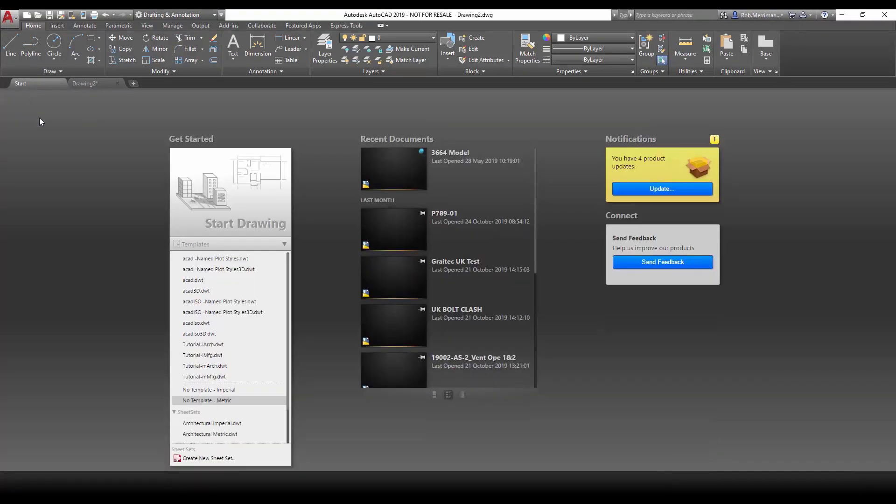
{"action": "left_click", "coordinate": [206, 400]}
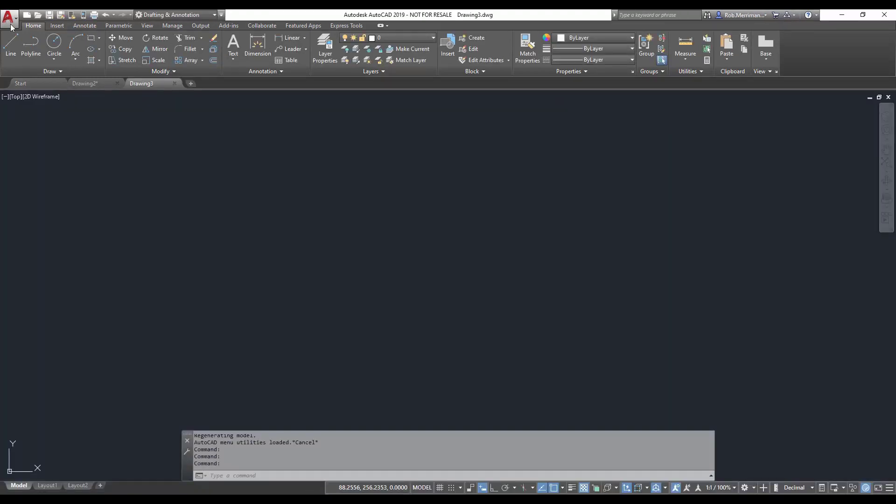
Import R1.iges through Other Formats and insert the translated column geometry into Drawing3.
{"action": "left_click", "coordinate": [8, 17]}
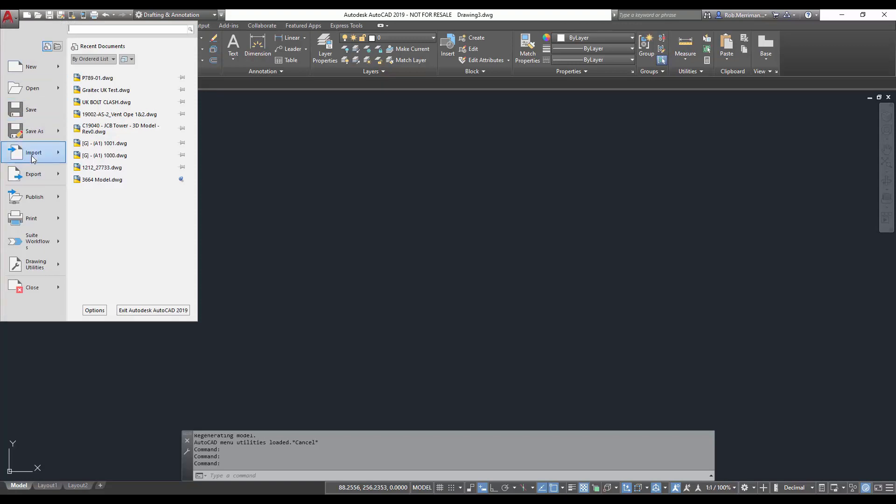
{"action": "mouse_move", "coordinate": [33, 159]}
{"action": "left_click", "coordinate": [110, 135]}
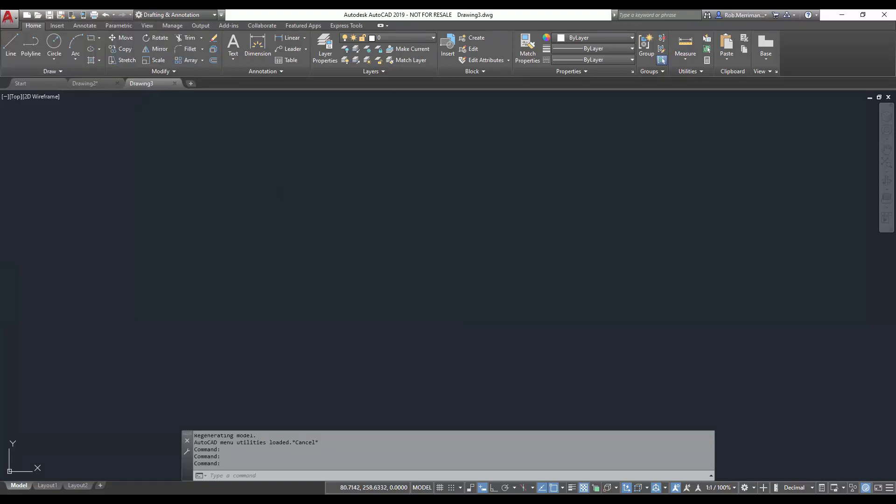
{"action": "left_click", "coordinate": [396, 189]}
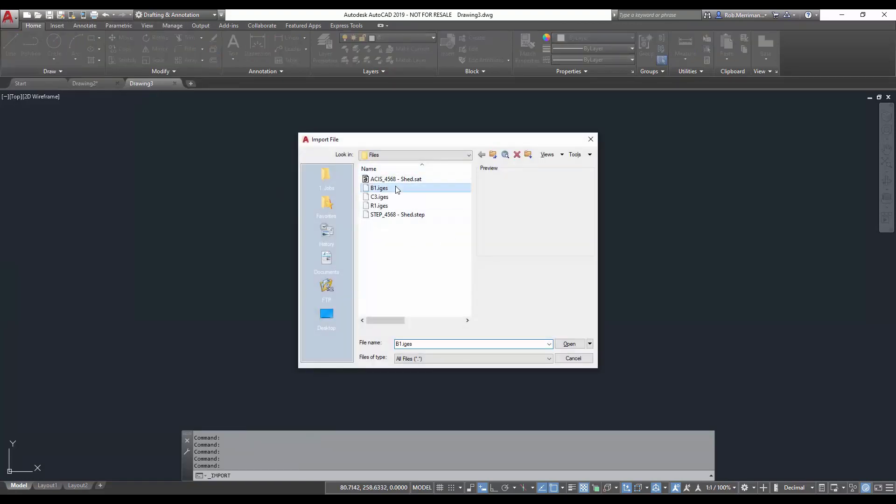
{"action": "left_click", "coordinate": [383, 206]}
{"action": "double_click", "coordinate": [380, 210]}
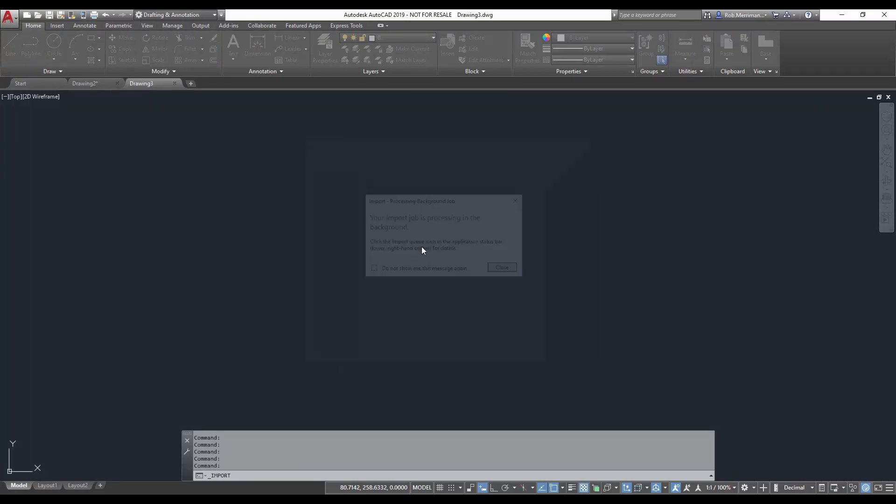
{"action": "left_click", "coordinate": [502, 272]}
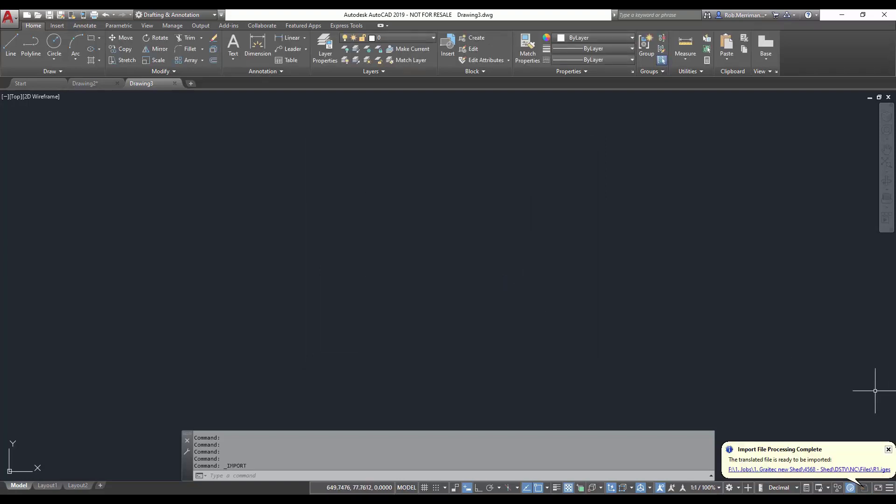
{"action": "left_click", "coordinate": [837, 474]}
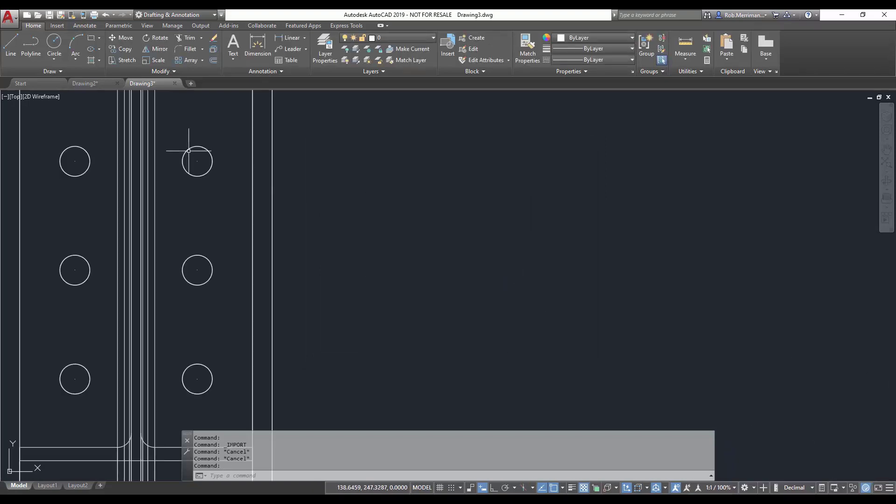
View the column in SW Isometric with the Realistic visual style.
{"action": "left_click", "coordinate": [16, 96]}
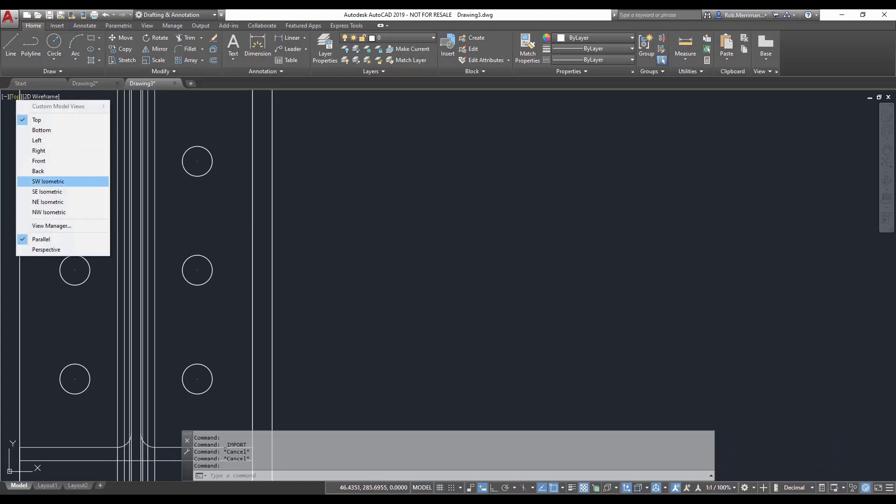
{"action": "left_click", "coordinate": [49, 181]}
{"action": "scroll", "coordinate": [456, 201], "scroll_direction": "up", "scroll_amount": 3}
{"action": "left_click", "coordinate": [62, 97]}
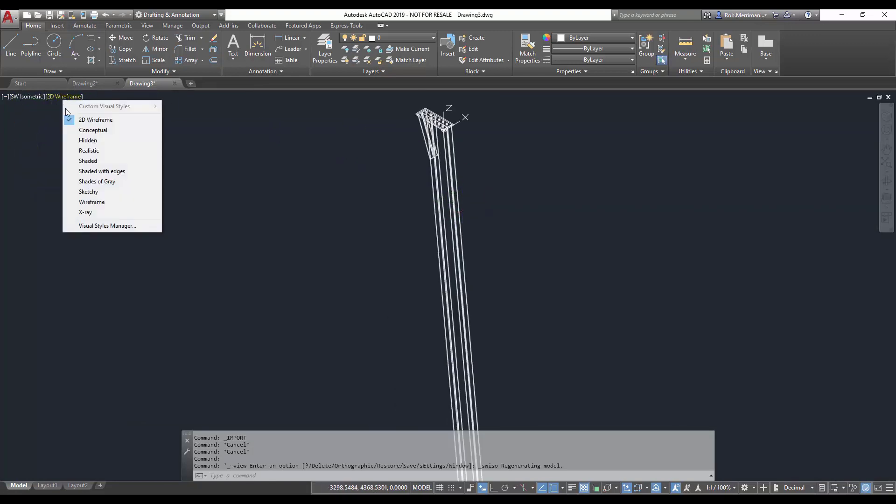
{"action": "left_click", "coordinate": [77, 151]}
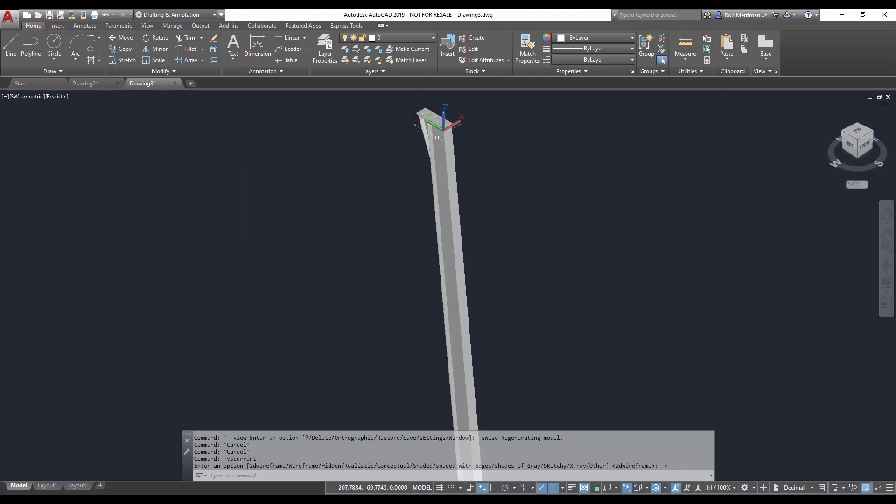
{"action": "scroll", "coordinate": [344, 209], "scroll_direction": "down", "scroll_amount": 2}
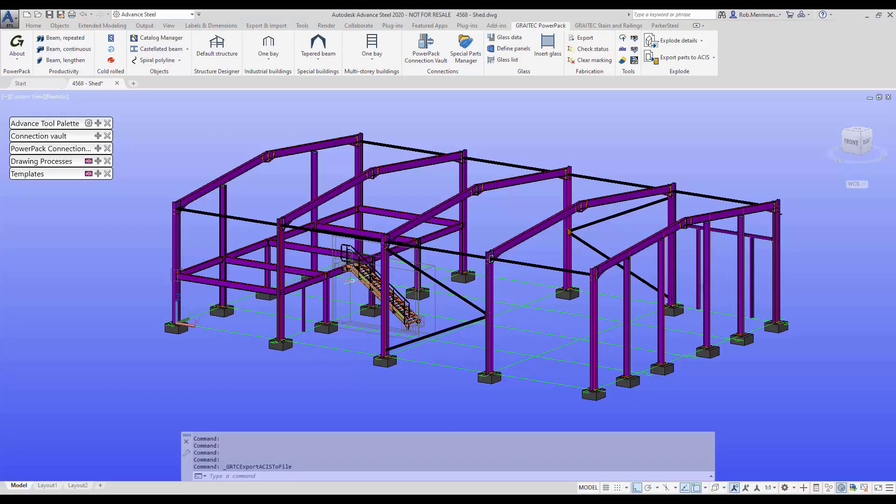
Zoom and orbit to the stair post, then select the vertical stair post.
{"action": "scroll", "coordinate": [352, 280], "scroll_direction": "up", "scroll_amount": 8}
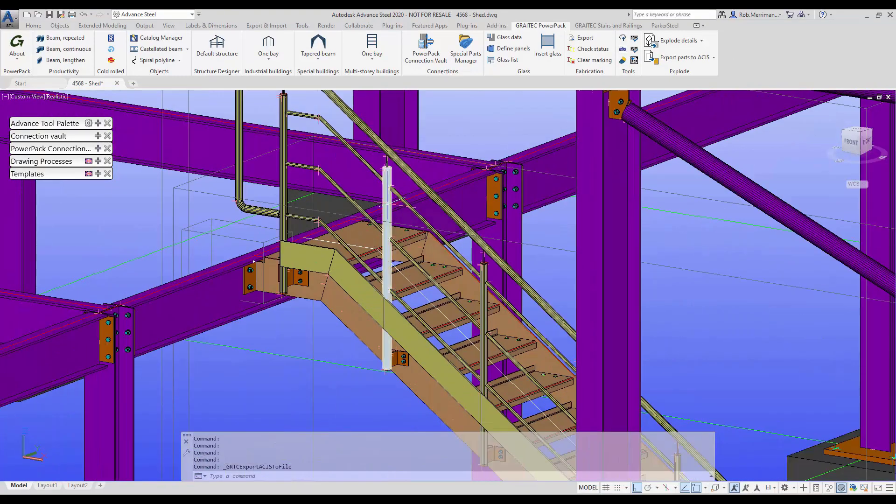
{"action": "scroll", "coordinate": [384, 175], "scroll_direction": "up", "scroll_amount": 3}
{"action": "middle_click_drag", "start_coordinate": [415, 244], "coordinate": [390, 234], "text": "shift"}
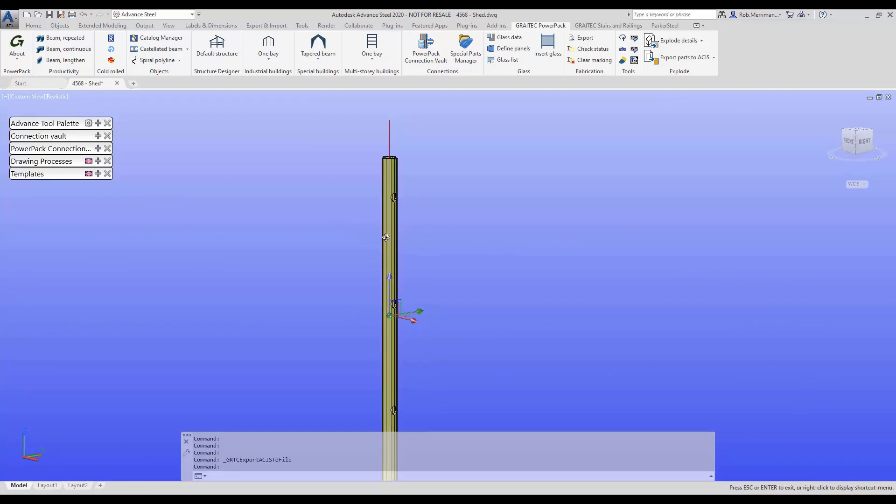
{"action": "key", "text": "Escape"}
{"action": "left_click", "coordinate": [400, 248]}
Export it as a single-part IGES file named by Part No - Single, moved to WCS.
{"action": "left_click", "coordinate": [714, 58]}
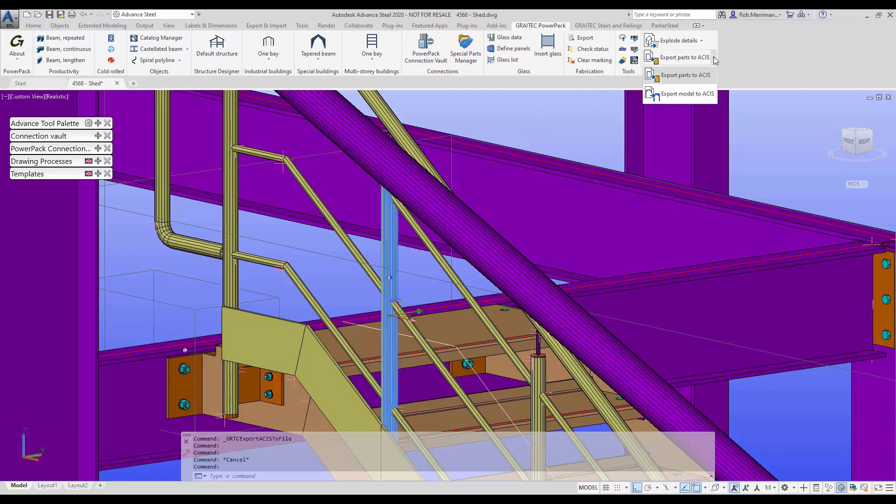
{"action": "left_click", "coordinate": [697, 81]}
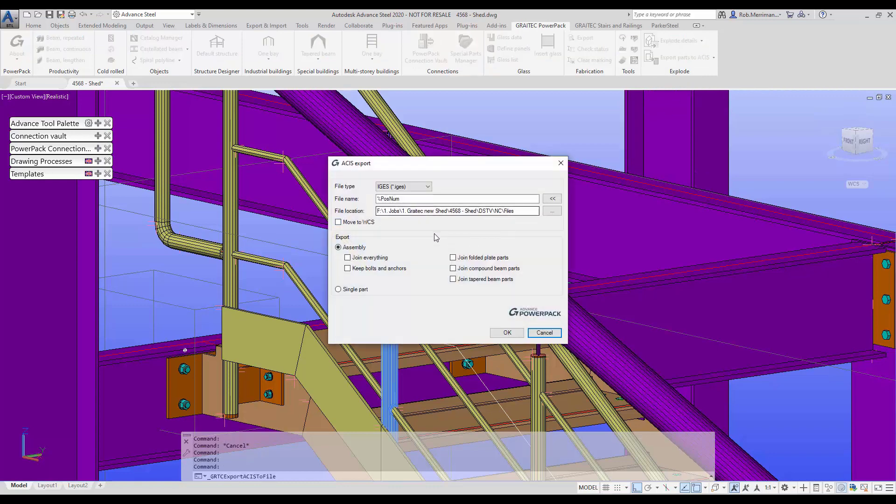
{"action": "left_click", "coordinate": [351, 291]}
{"action": "double_click", "coordinate": [452, 198]}
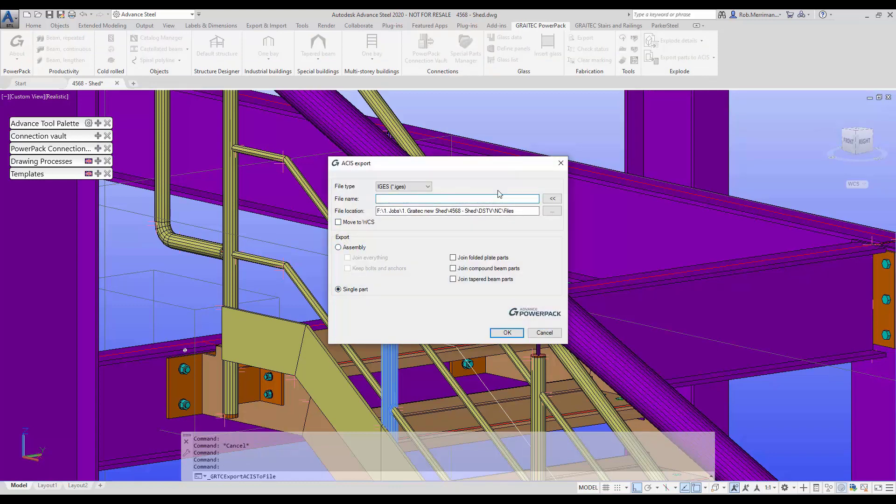
{"action": "left_click", "coordinate": [553, 200]}
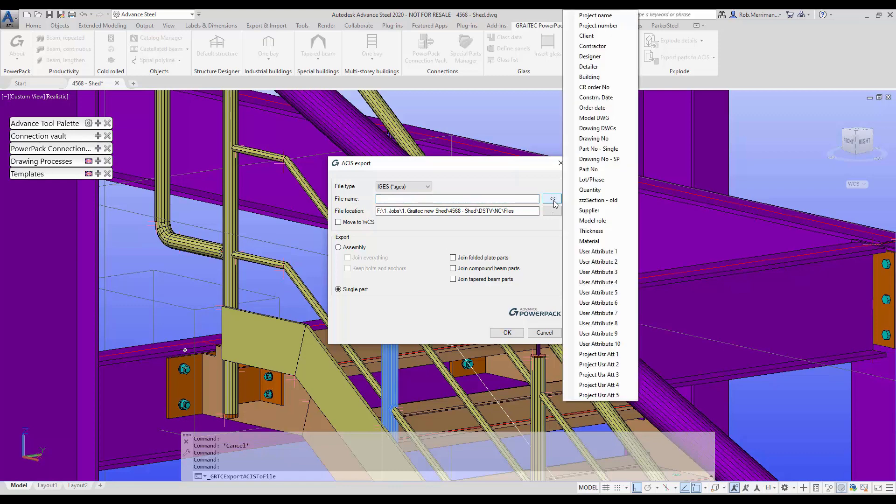
{"action": "left_click", "coordinate": [607, 148]}
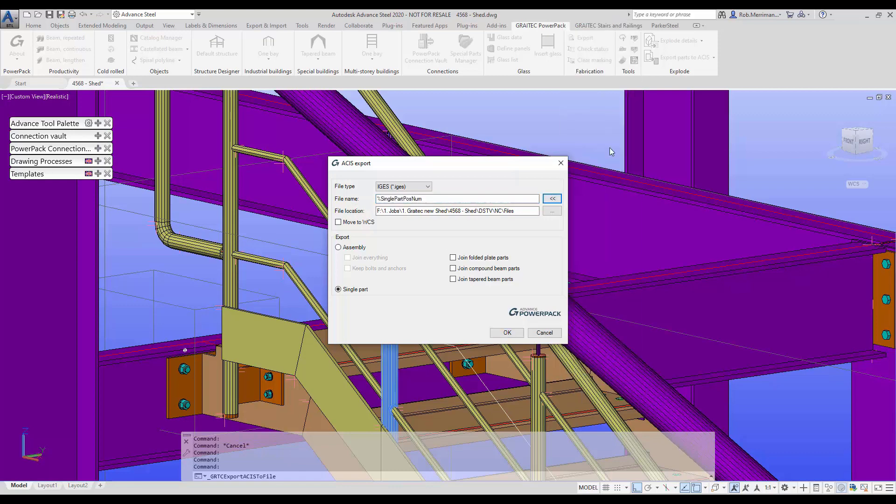
{"action": "left_click", "coordinate": [371, 222]}
{"action": "left_click", "coordinate": [508, 333]}
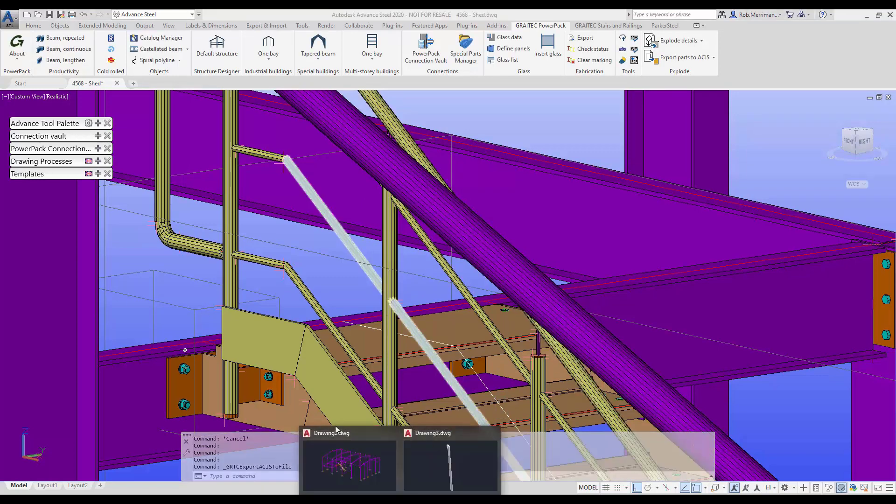
Back in AutoCAD, start a new No Template - Metric drawing.
{"action": "left_click", "coordinate": [340, 448]}
{"action": "left_click", "coordinate": [29, 83]}
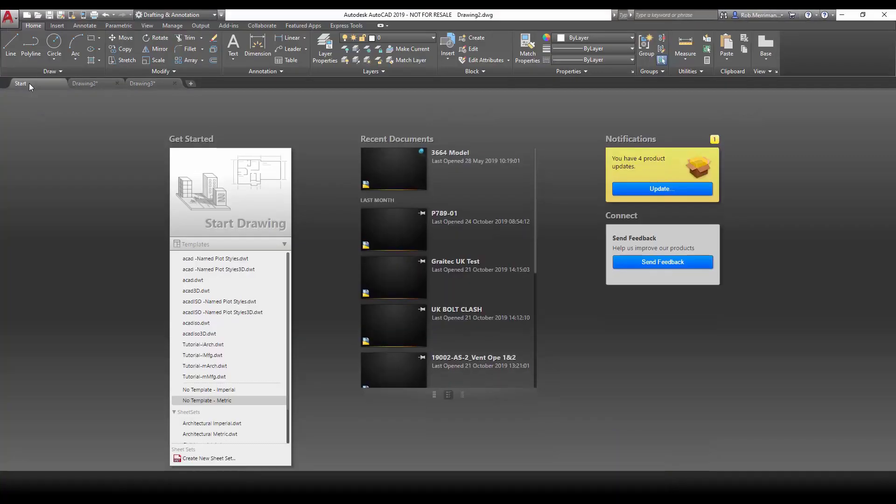
{"action": "left_click", "coordinate": [209, 400]}
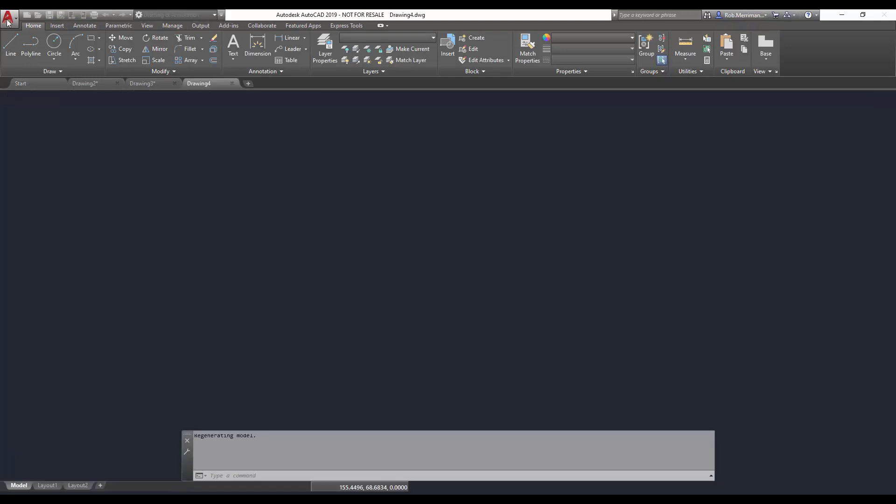
Import F1002.iges through Other Formats and insert the translated tube geometry.
{"action": "left_click", "coordinate": [8, 18]}
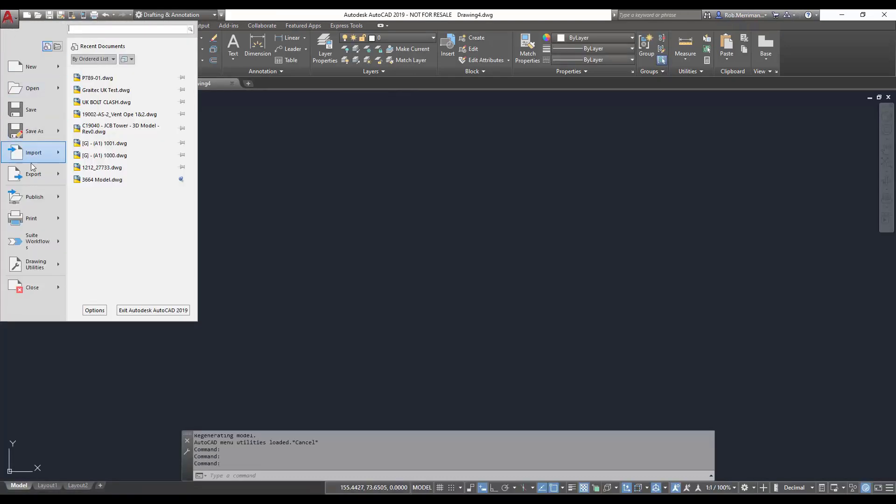
{"action": "mouse_move", "coordinate": [35, 159]}
{"action": "left_click", "coordinate": [114, 139]}
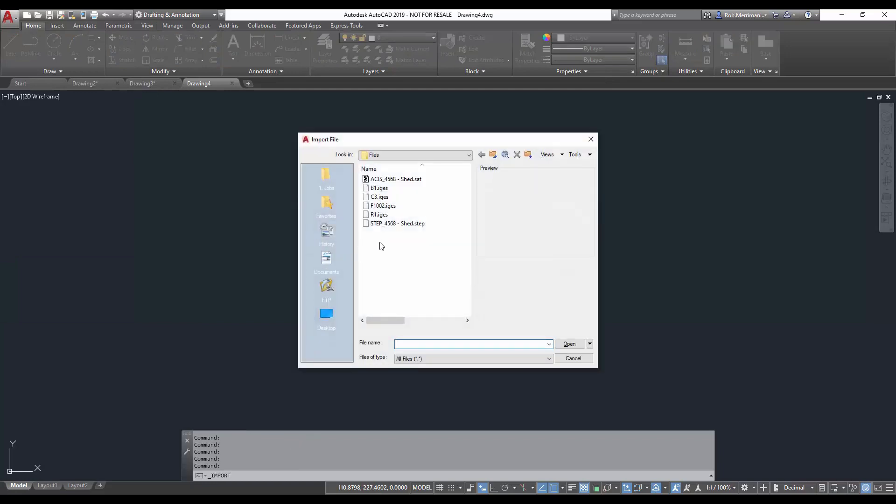
{"action": "left_click", "coordinate": [391, 208]}
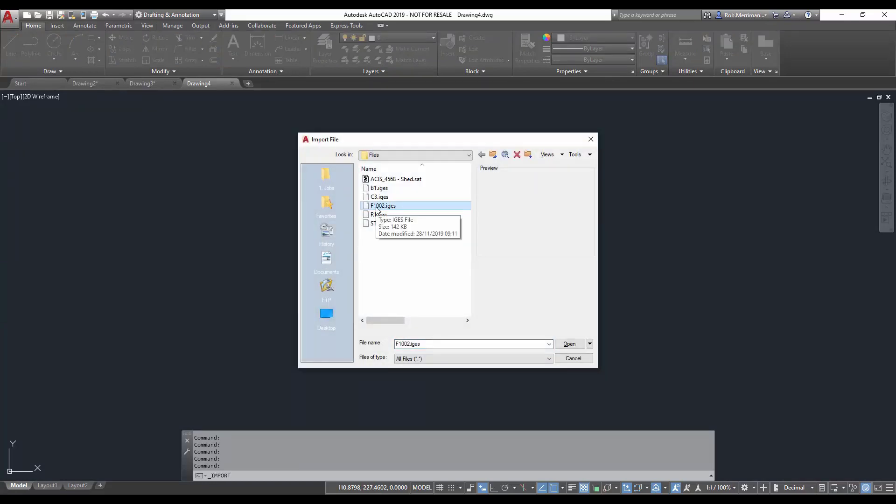
{"action": "double_click", "coordinate": [379, 206]}
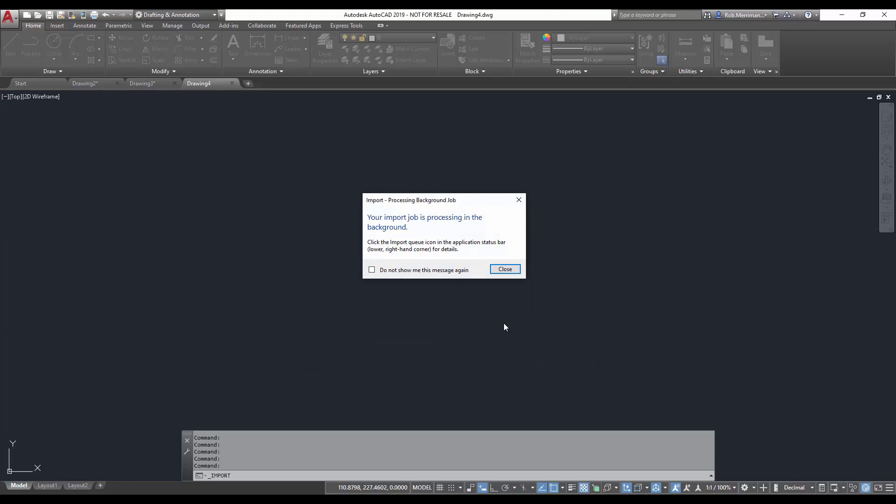
{"action": "left_click", "coordinate": [501, 269]}
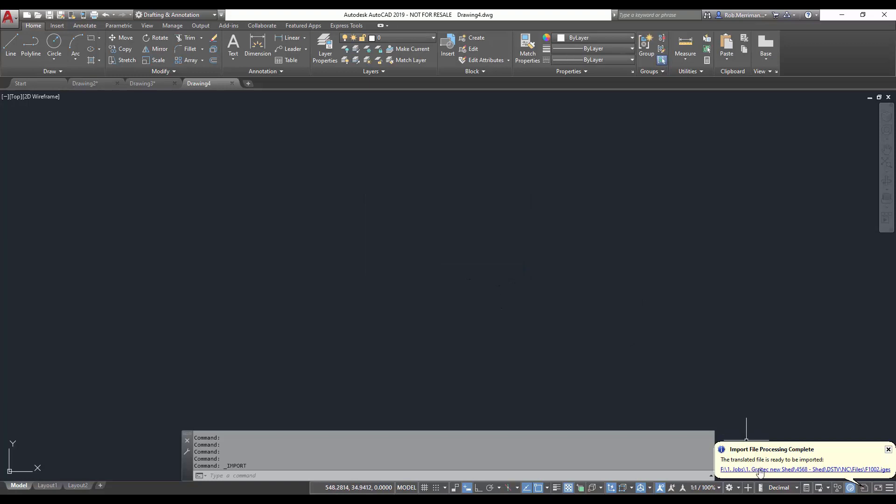
{"action": "left_click", "coordinate": [759, 470]}
Show the holed tube in SW Isometric with Realistic shading, orbiting and panning to inspect it.
{"action": "left_click", "coordinate": [22, 96]}
{"action": "left_click", "coordinate": [13, 96]}
{"action": "left_click", "coordinate": [47, 181]}
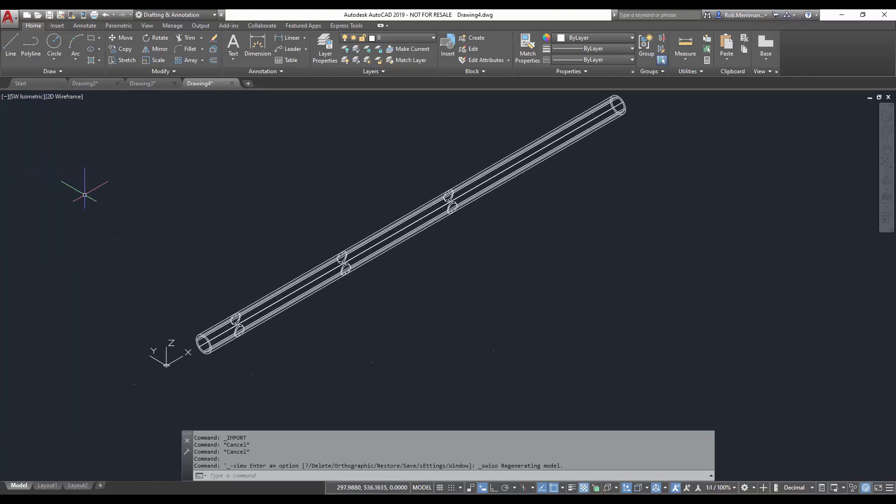
{"action": "scroll", "coordinate": [280, 228], "scroll_direction": "up", "scroll_amount": 2}
{"action": "left_click", "coordinate": [58, 97]}
{"action": "left_click", "coordinate": [88, 151]}
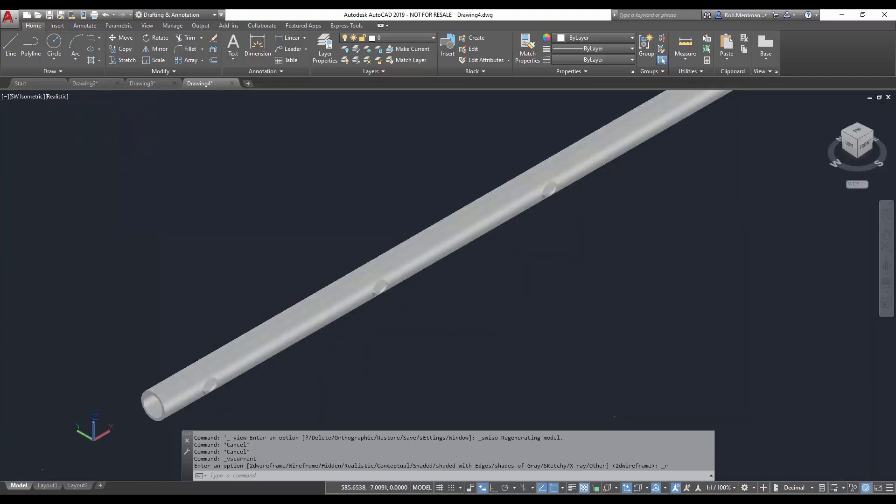
{"action": "middle_click_drag", "start_coordinate": [406, 261], "coordinate": [395, 214], "text": "shift"}
{"action": "middle_click_drag", "start_coordinate": [410, 248], "coordinate": [257, 188]}
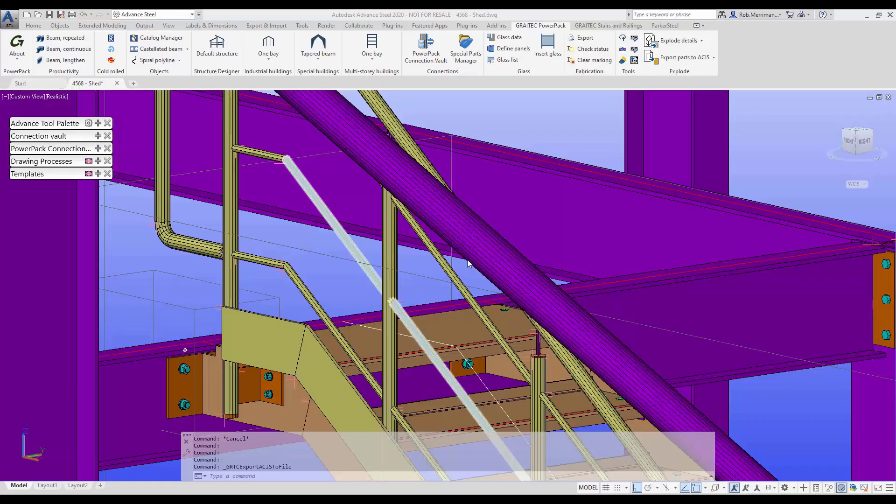
{"action": "scroll", "coordinate": [466, 259], "scroll_direction": "down", "scroll_amount": 10}
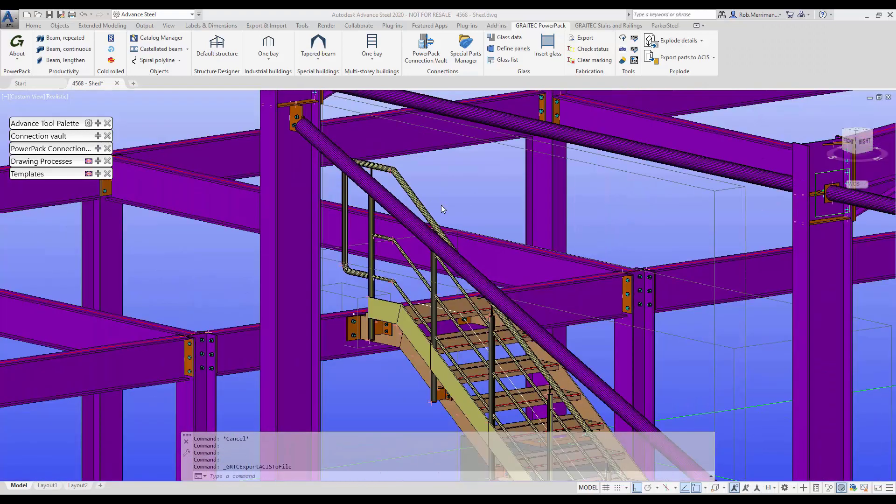
{"action": "scroll", "coordinate": [455, 197], "scroll_direction": "down", "scroll_amount": 3}
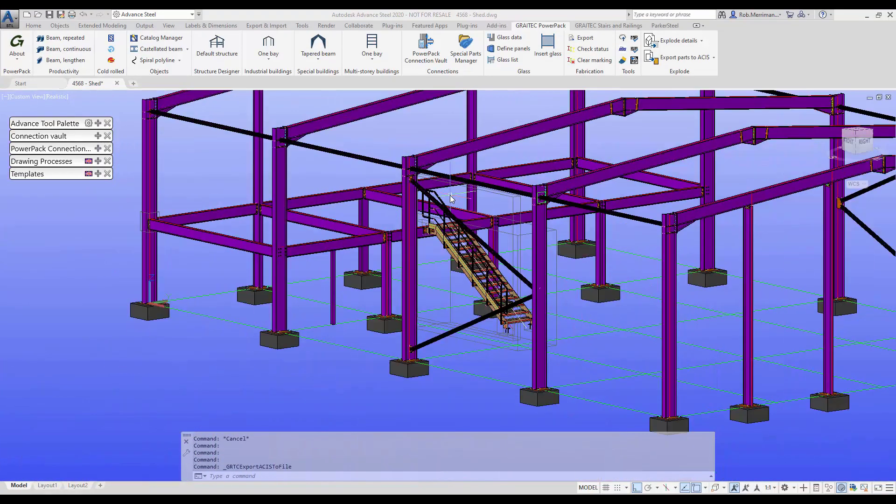